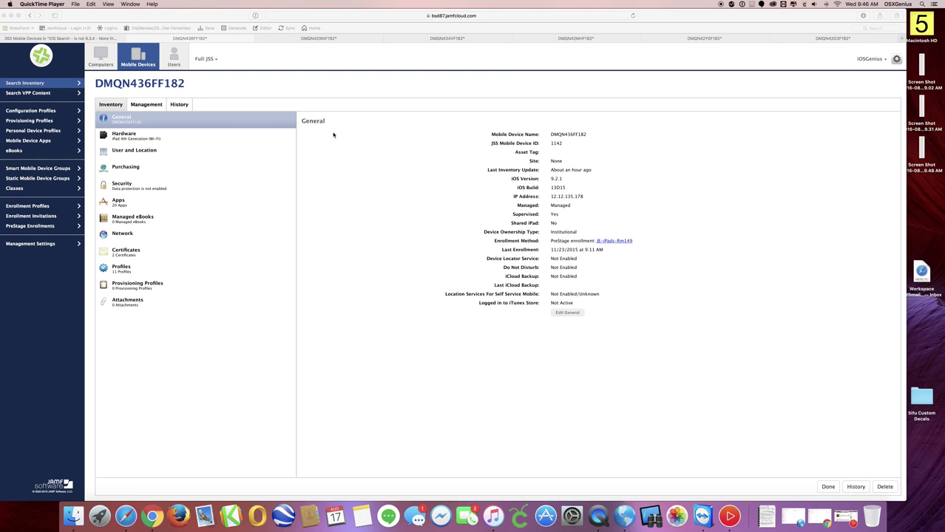
# Check that iPad DMQN436FF182 runs iOS 9.2.1, then go to its management history
pyautogui.click(443, 259)
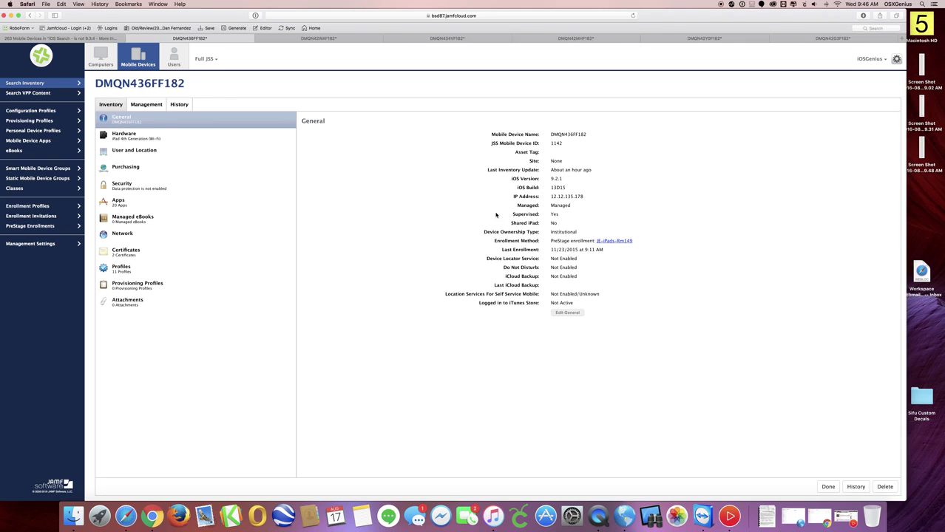
pyautogui.tripleClick(545, 179)
pyautogui.tripleClick(566, 181)
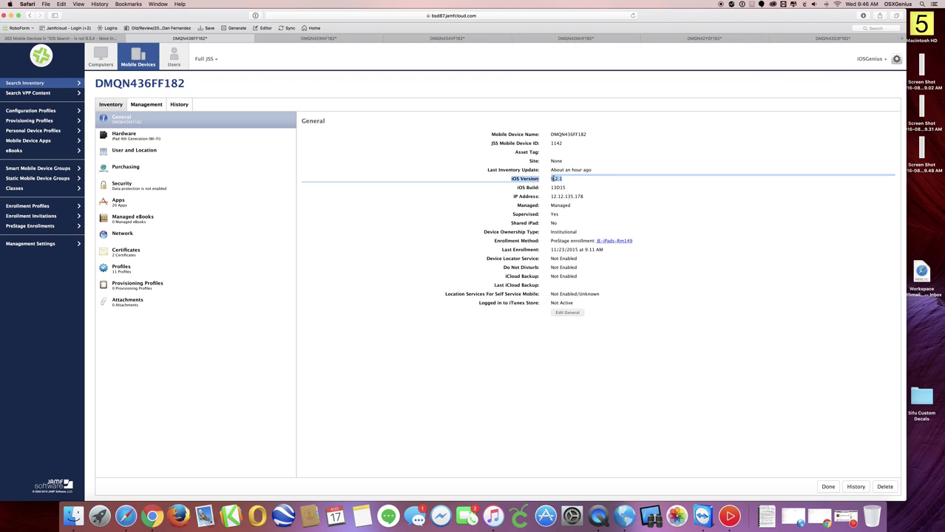
pyautogui.moveTo(562, 179); pyautogui.dragTo(559, 178)
pyautogui.click(180, 106)
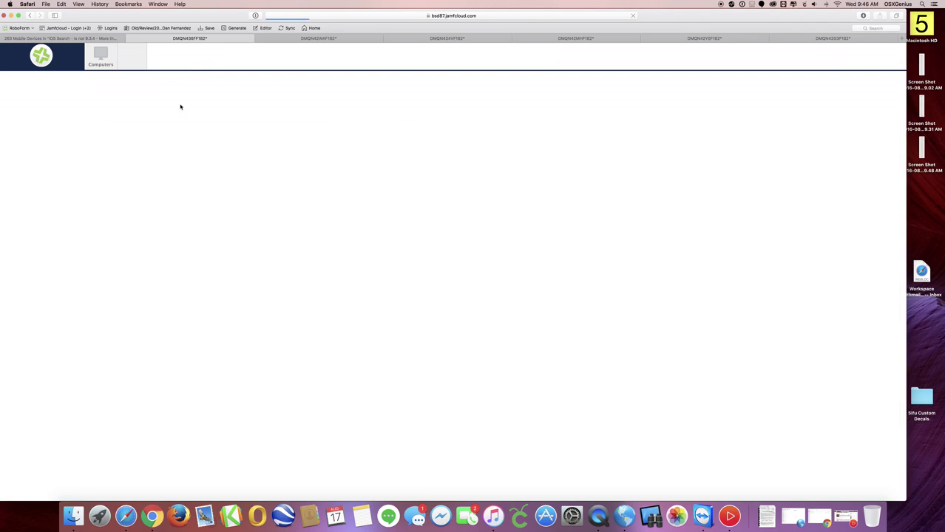
# Filter DMQN436FF182's management history to its failed commands
pyautogui.click(444, 142)
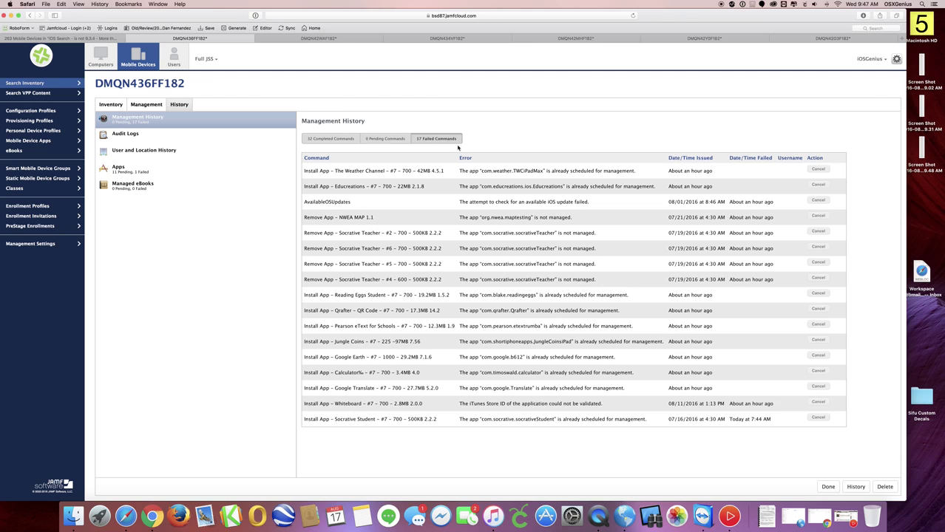
# Cancel the first five failed commands, including the Remove App failures
pyautogui.click(819, 170)
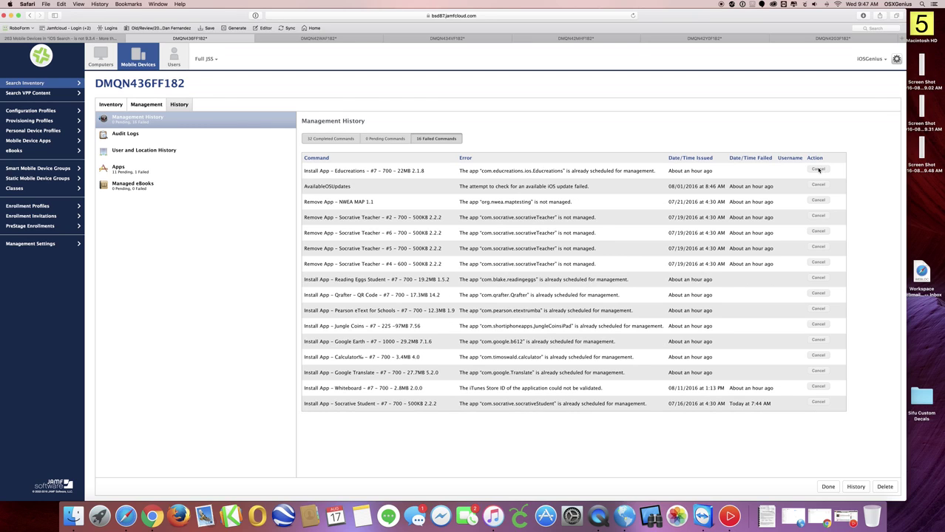
pyautogui.click(818, 171)
pyautogui.click(817, 170)
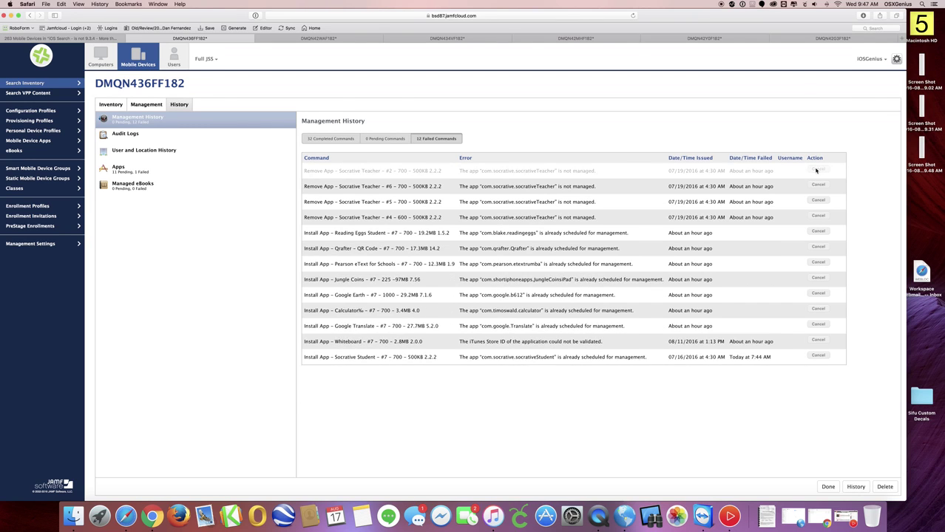
pyautogui.click(817, 170)
pyautogui.click(817, 170)
pyautogui.click(817, 170)
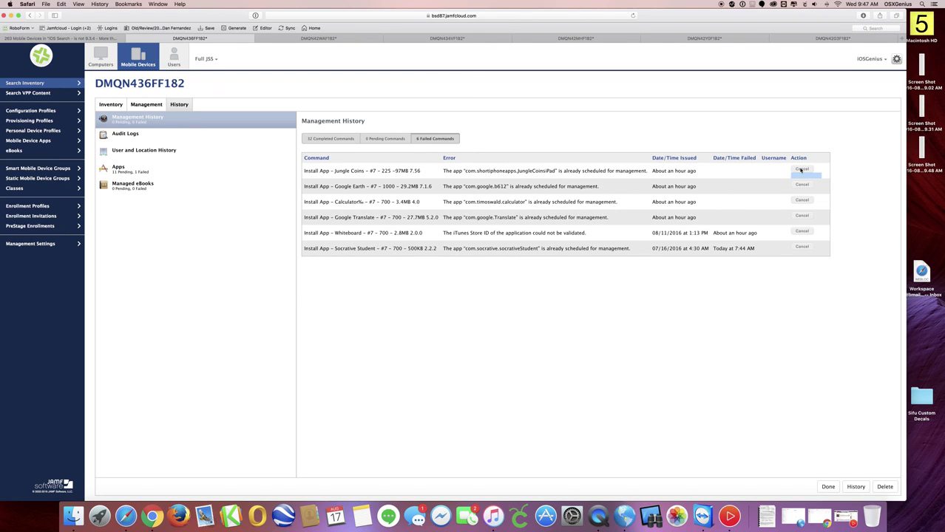
# Cancel the remaining failed installs through Socrative Student and confirm no commands remain
pyautogui.click(800, 170)
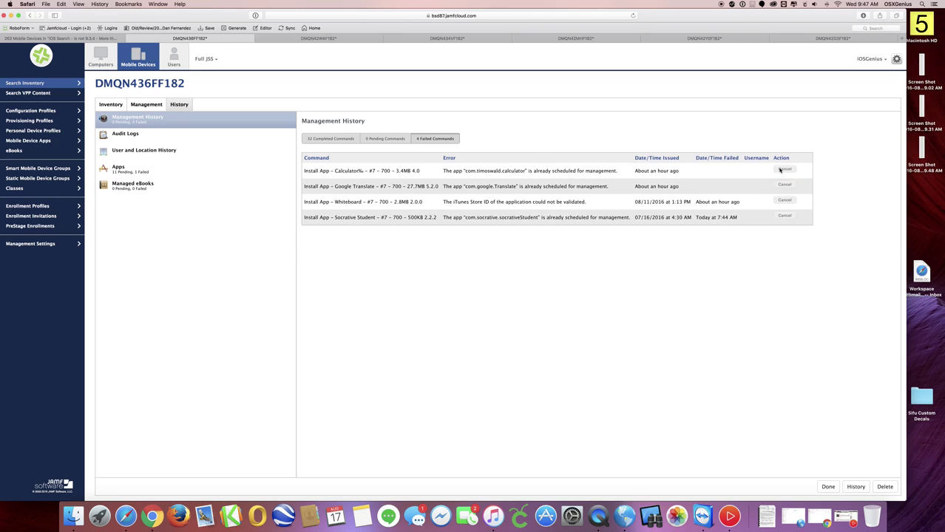
pyautogui.click(782, 170)
pyautogui.click(777, 170)
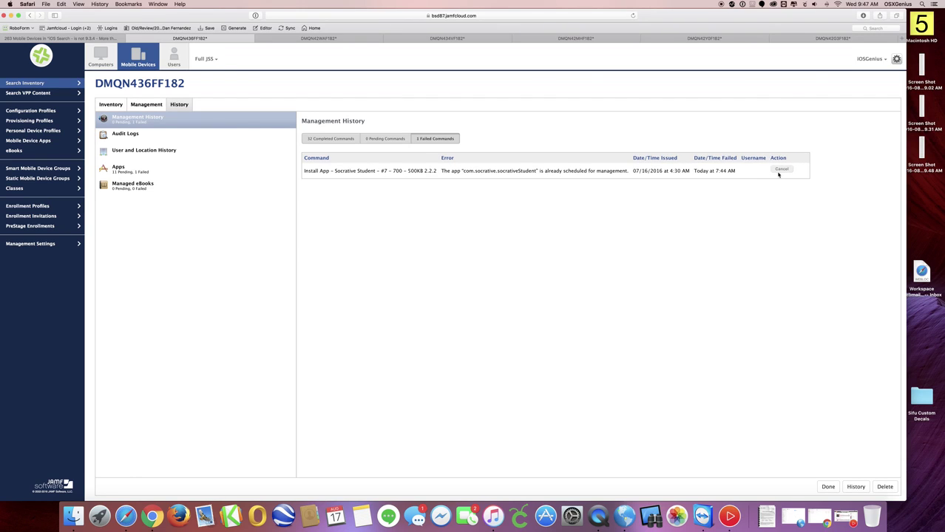
pyautogui.click(778, 171)
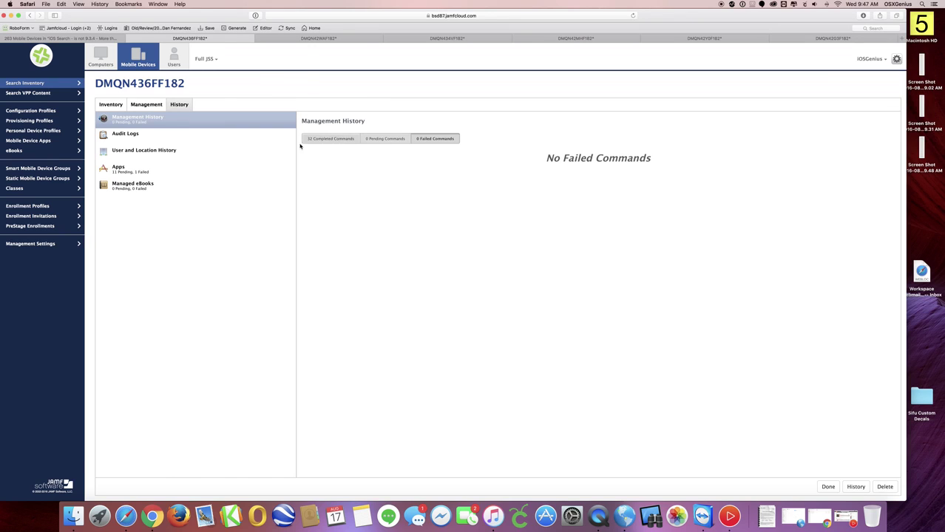
pyautogui.click(147, 108)
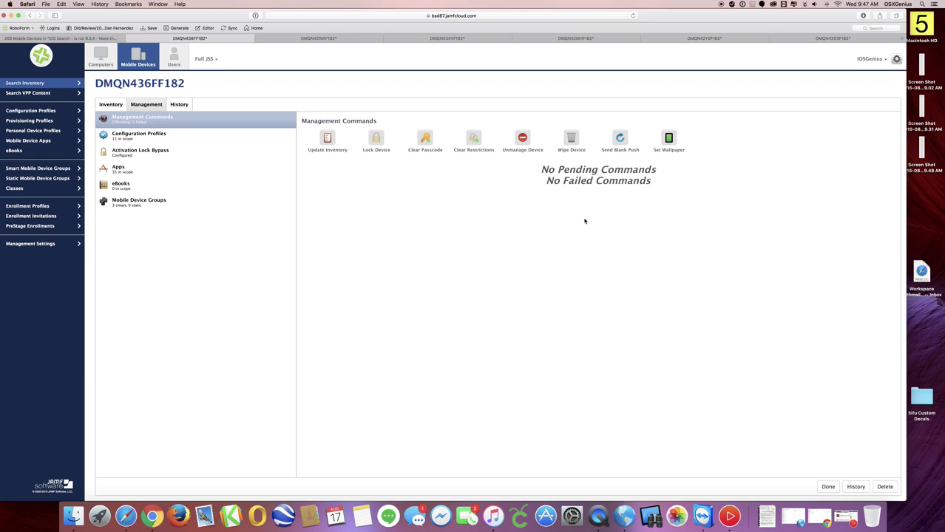
pyautogui.click(111, 105)
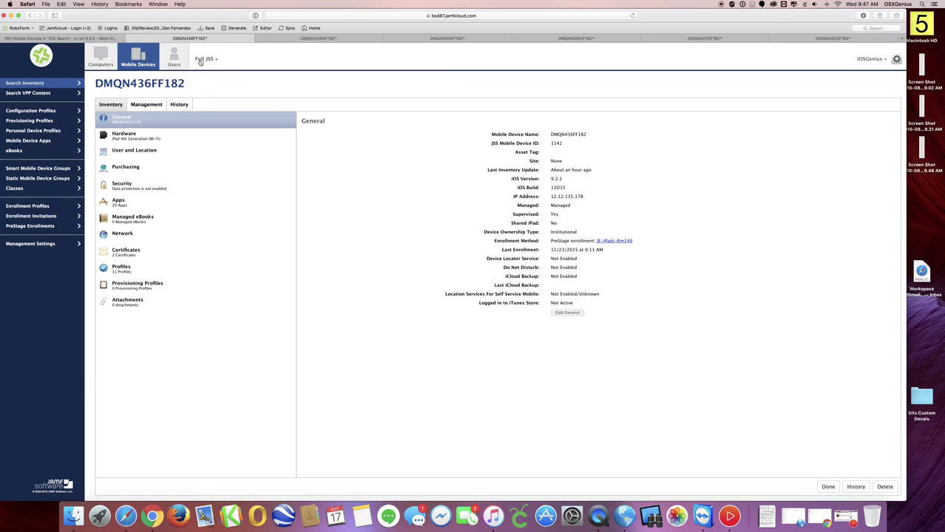
# Switch to iPad DMQN42WAF182 and list the 62 failed commands in its history
pyautogui.click(312, 38)
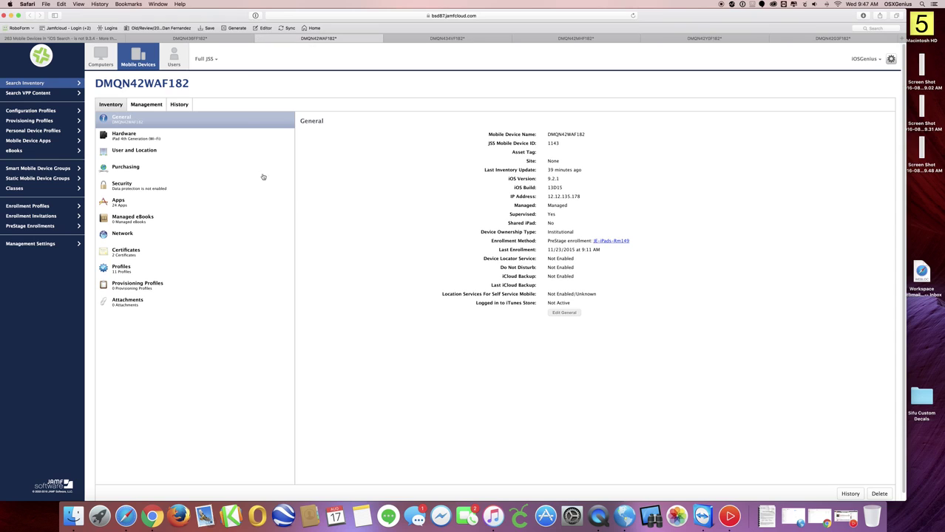
pyautogui.click(179, 106)
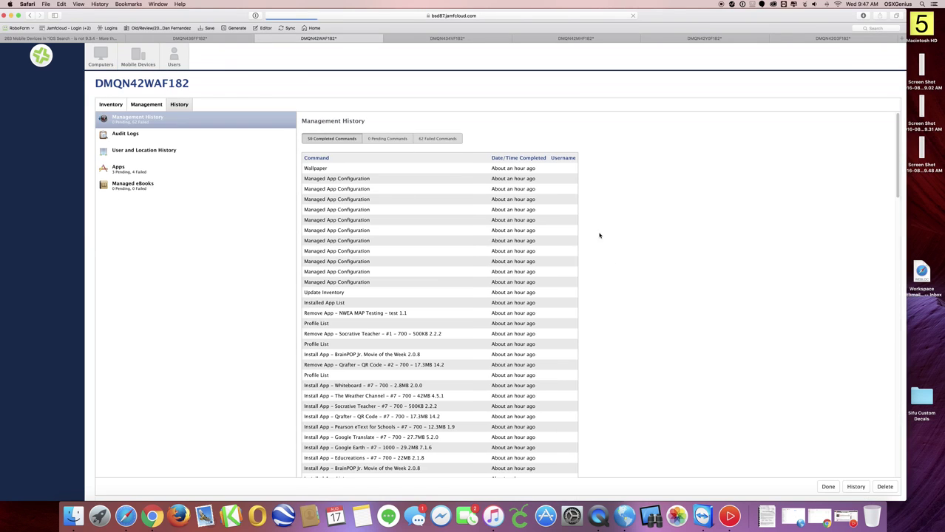
pyautogui.click(441, 140)
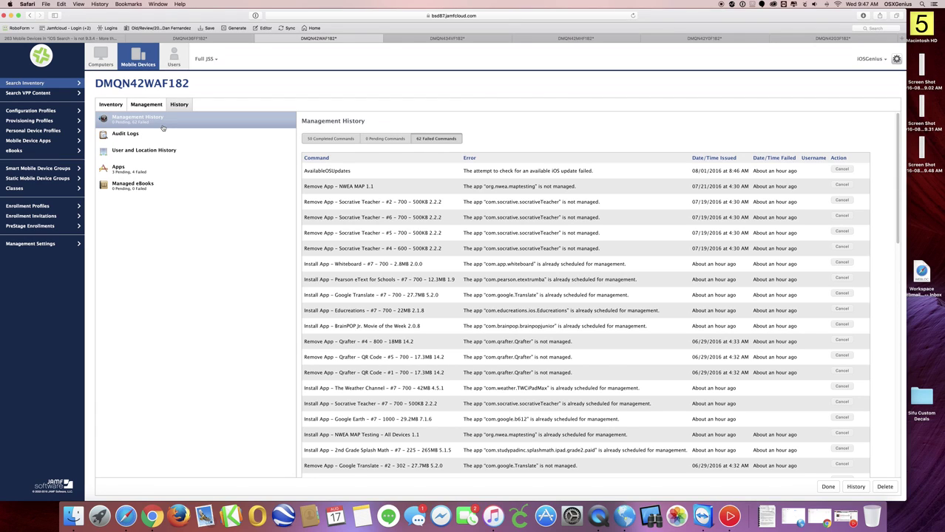
# Cancel the first ten failures, from AvailableOSUpdates through the Qrafter removals
pyautogui.click(842, 171)
pyautogui.click(841, 170)
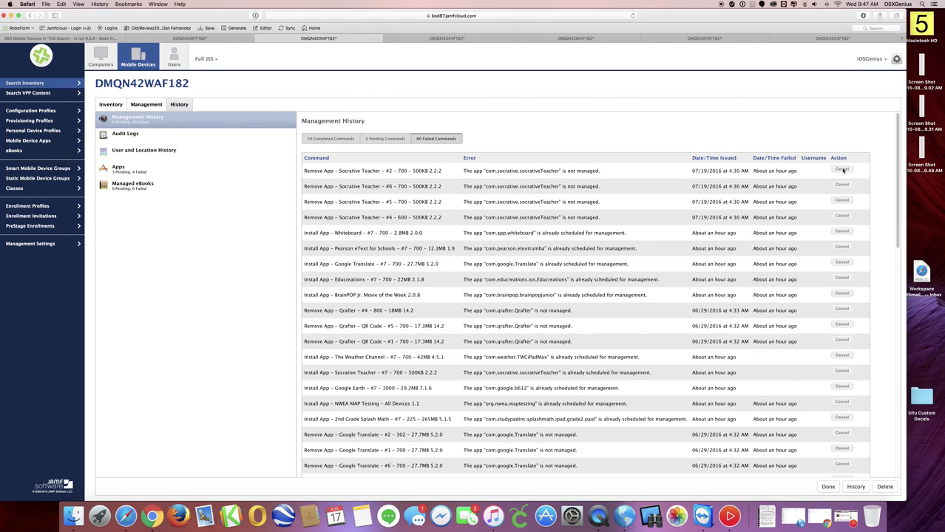
pyautogui.click(841, 170)
pyautogui.click(841, 170)
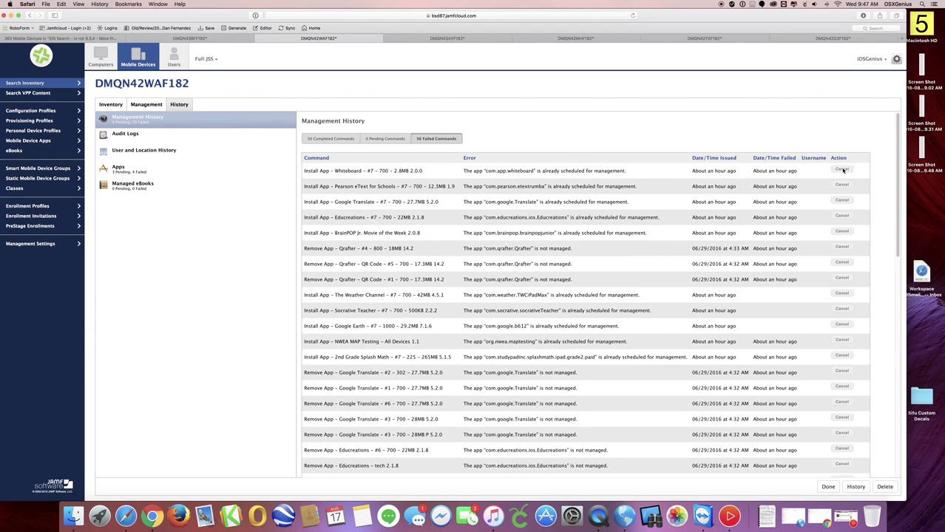
pyautogui.click(842, 171)
pyautogui.click(841, 170)
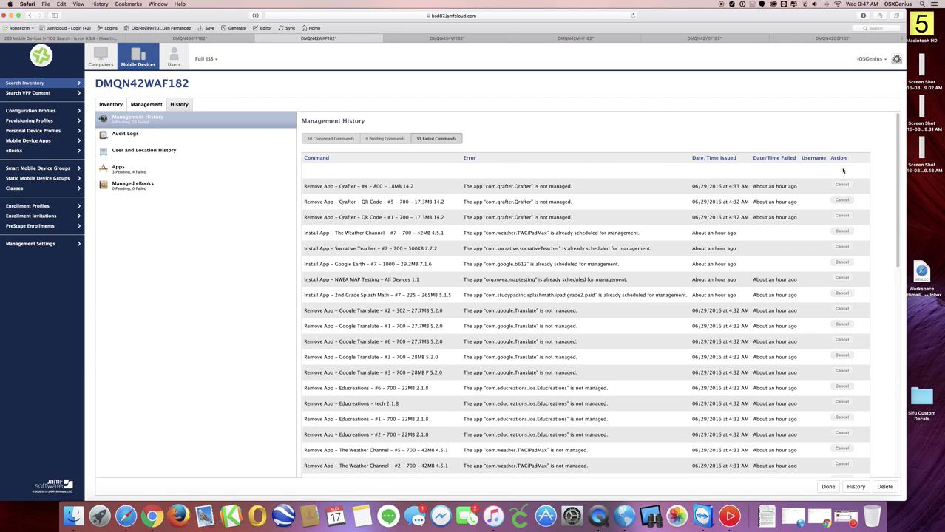
pyautogui.click(842, 170)
pyautogui.click(842, 170)
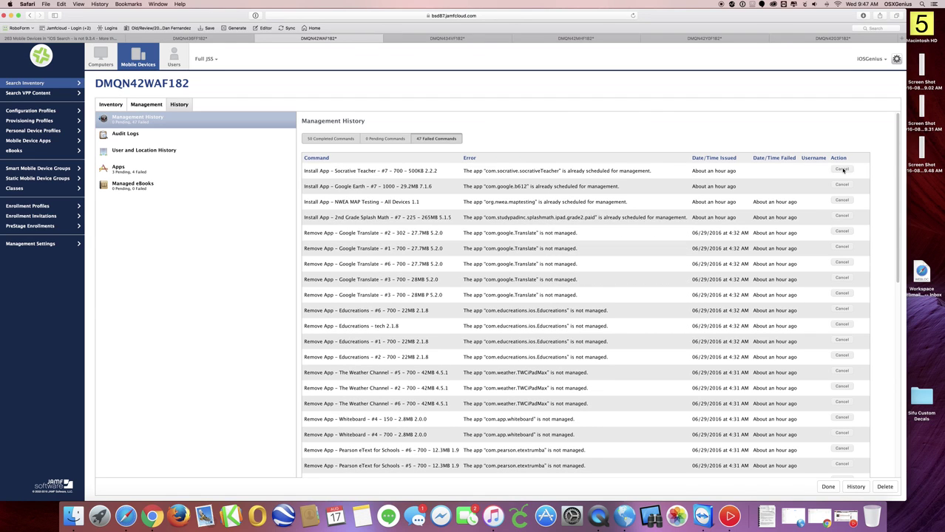
pyautogui.click(841, 170)
pyautogui.click(842, 170)
pyautogui.click(841, 170)
pyautogui.click(841, 170)
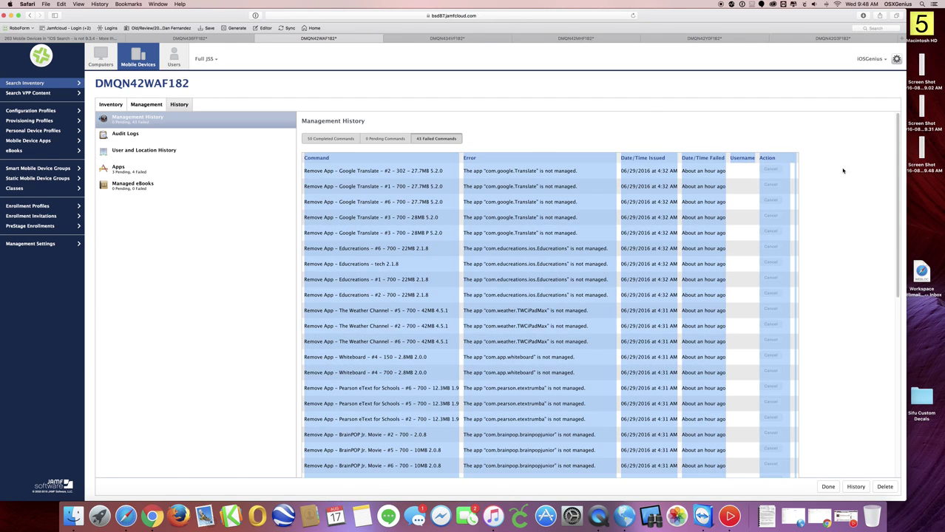
# Cancel the next ten failures, including Google Translate, Educreations and Pearson eText removals
pyautogui.click(769, 171)
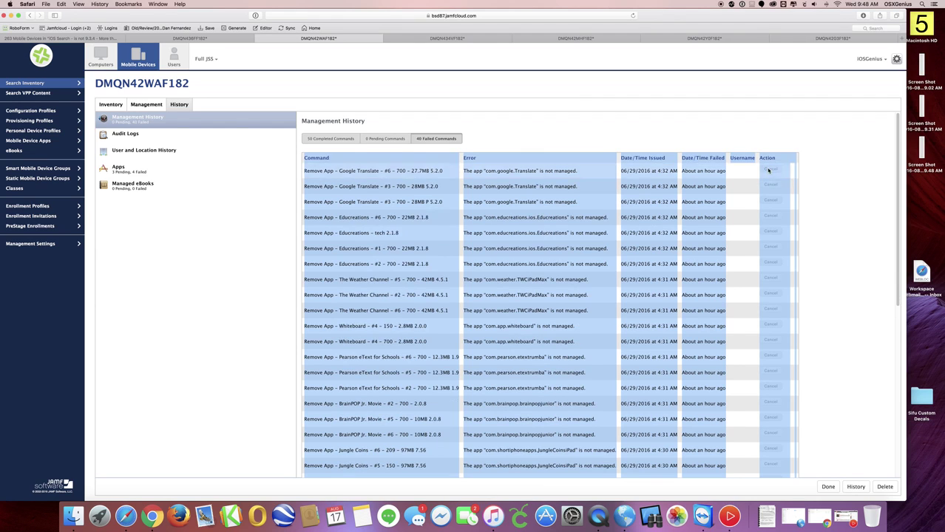
pyautogui.click(768, 171)
pyautogui.click(769, 171)
pyautogui.click(768, 171)
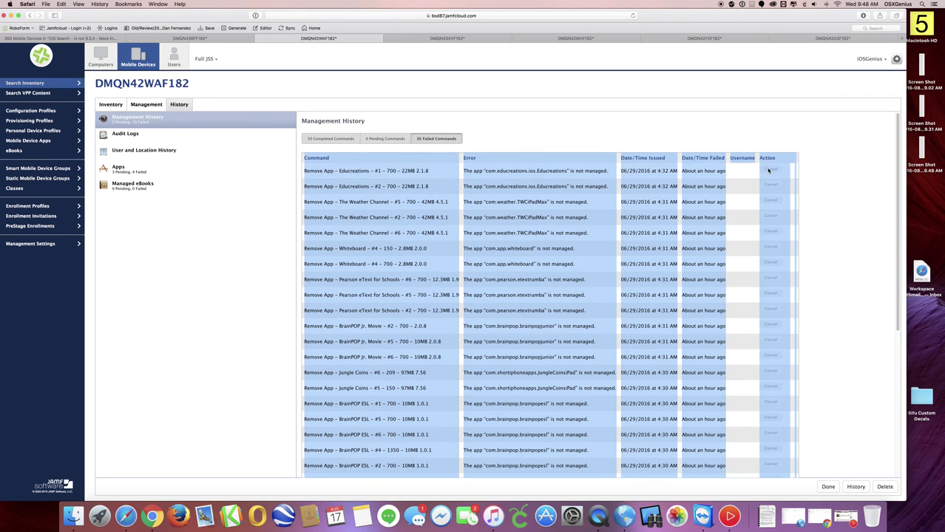
pyautogui.click(768, 171)
pyautogui.click(768, 170)
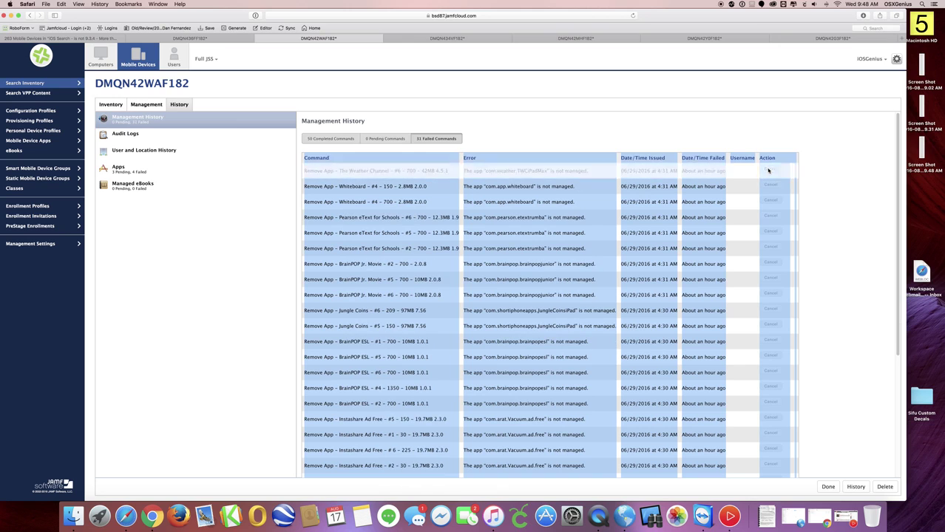
pyautogui.click(768, 171)
pyautogui.click(768, 170)
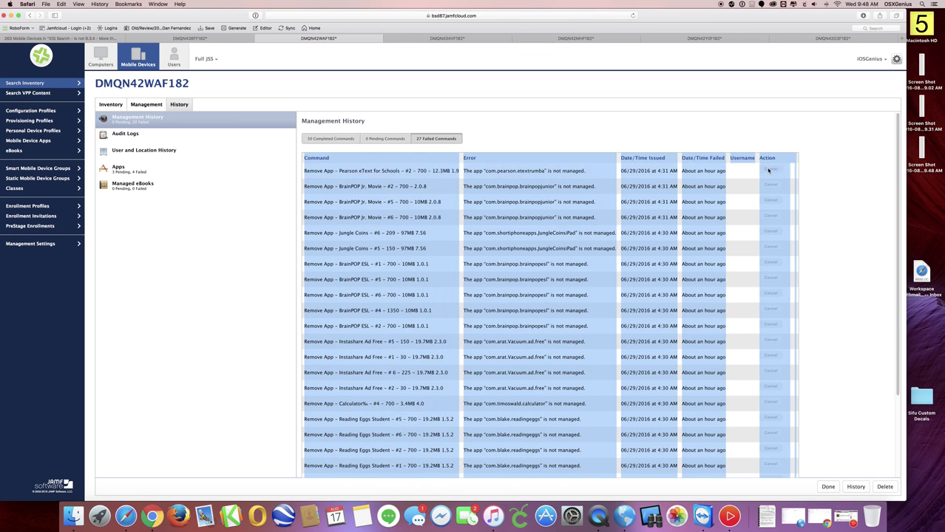
pyautogui.click(768, 171)
pyautogui.click(768, 171)
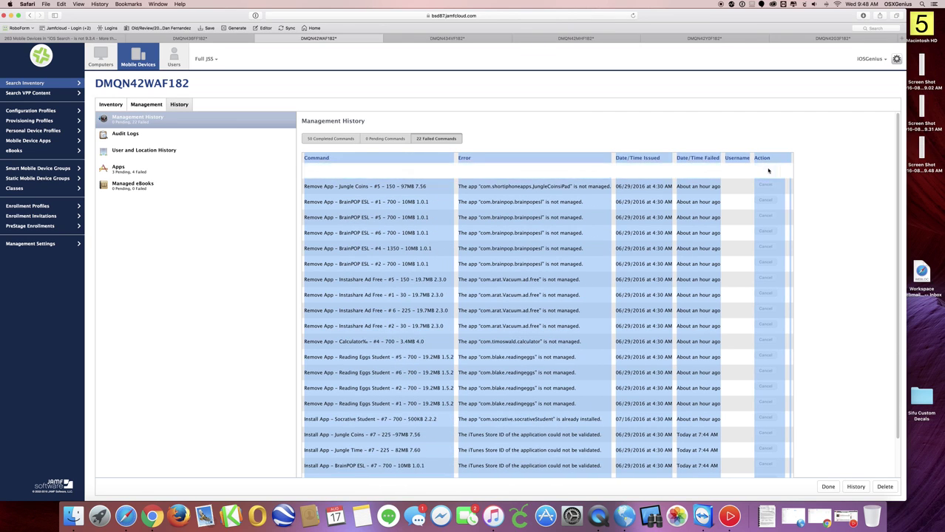
pyautogui.click(768, 171)
# Clear the last failures, confirm nothing is pending, and return to the 263-device search
pyautogui.click(768, 171)
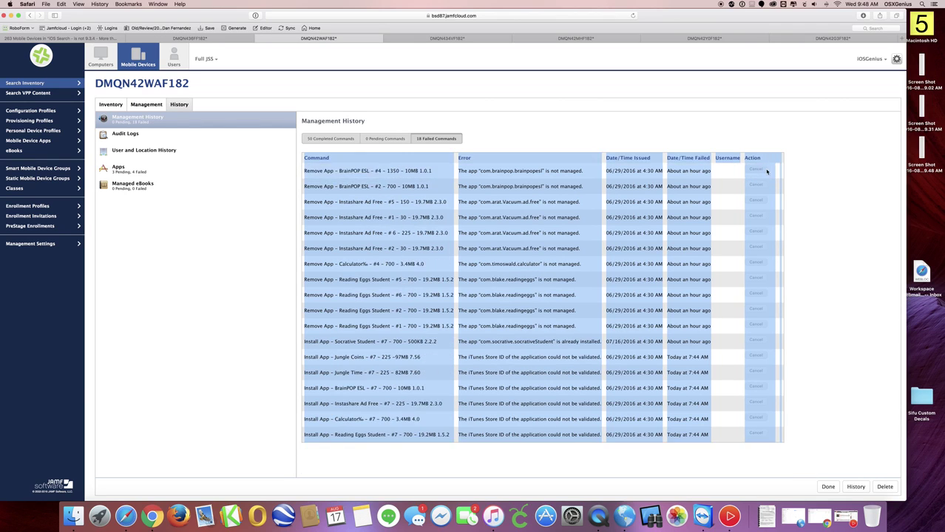
pyautogui.click(767, 171)
pyautogui.click(754, 172)
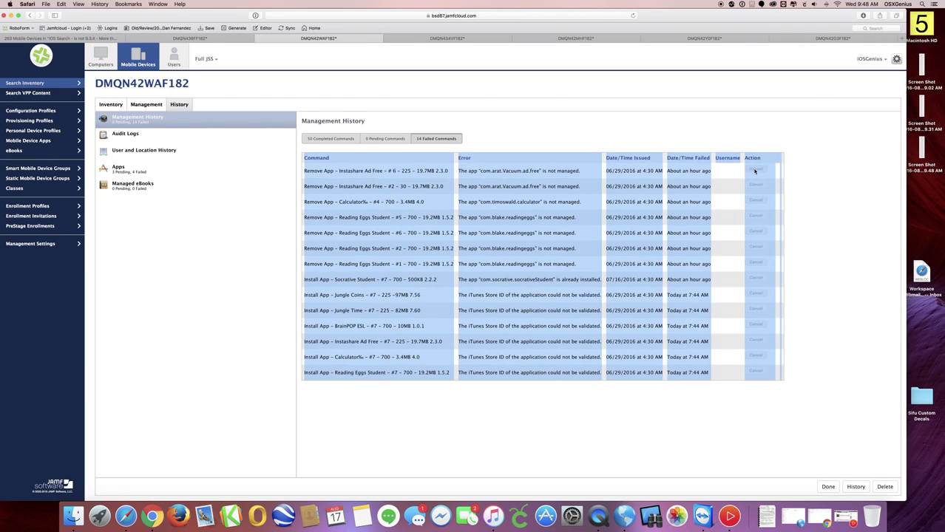
pyautogui.click(754, 171)
pyautogui.click(755, 170)
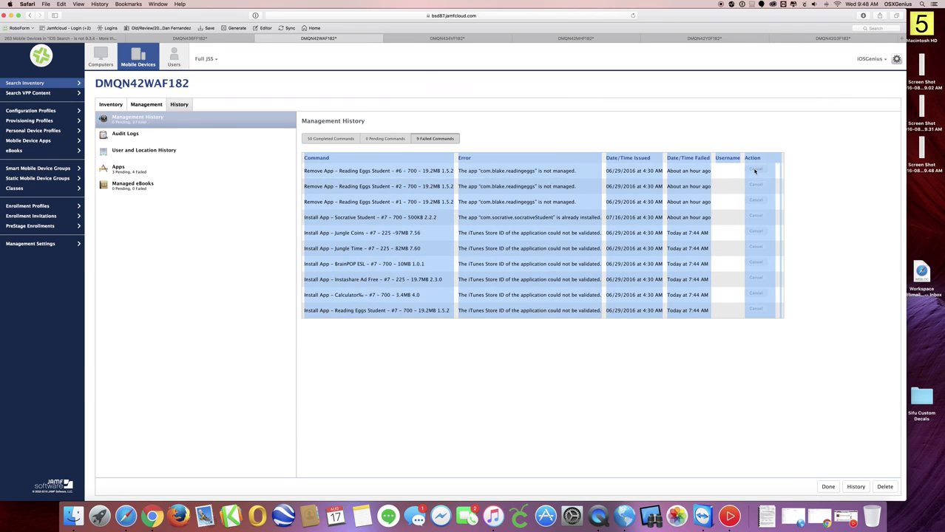
pyautogui.click(755, 171)
pyautogui.click(755, 171)
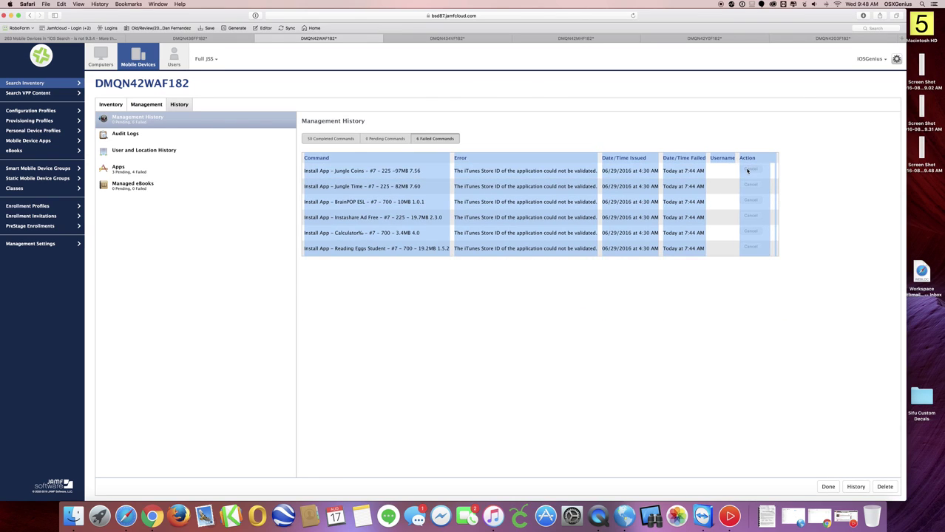
pyautogui.click(753, 171)
pyautogui.click(748, 171)
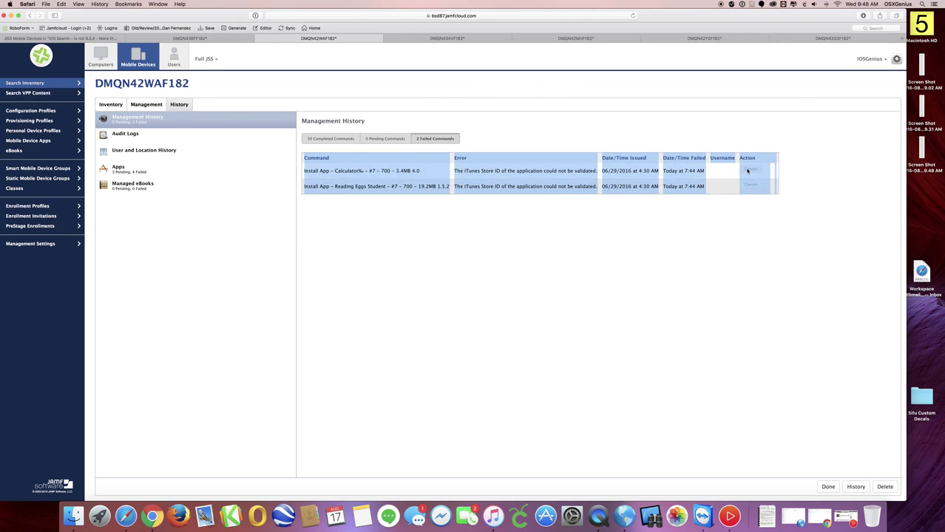
pyautogui.click(748, 170)
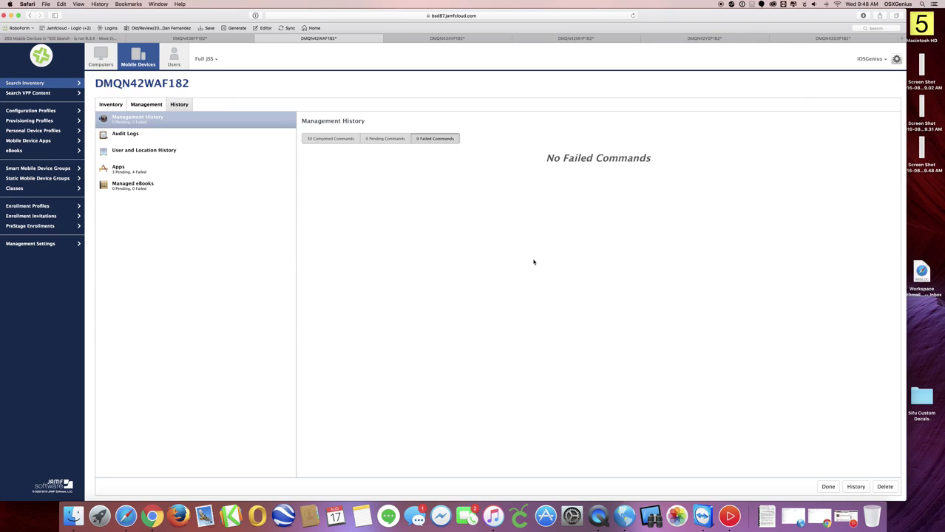
pyautogui.click(386, 140)
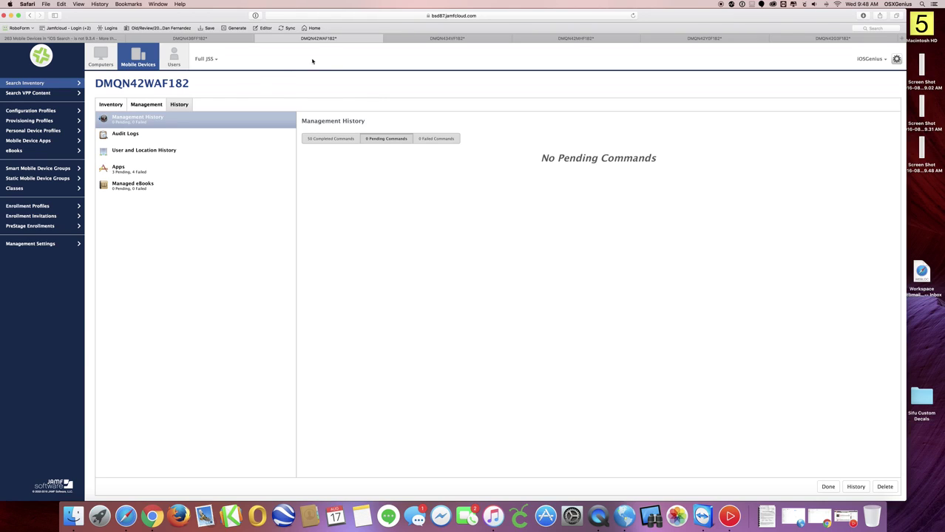
pyautogui.click(53, 40)
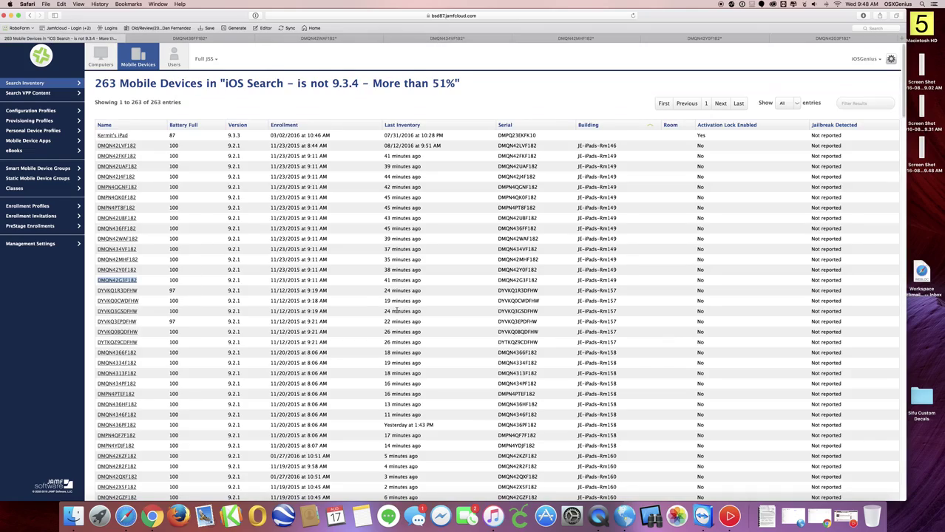
# Switch to the DMQN434VF182 device page and select its device name
pyautogui.scroll(-10, 397, 311)
pyautogui.scroll(15, 397, 312)
pyautogui.click(347, 40)
pyautogui.click(451, 41)
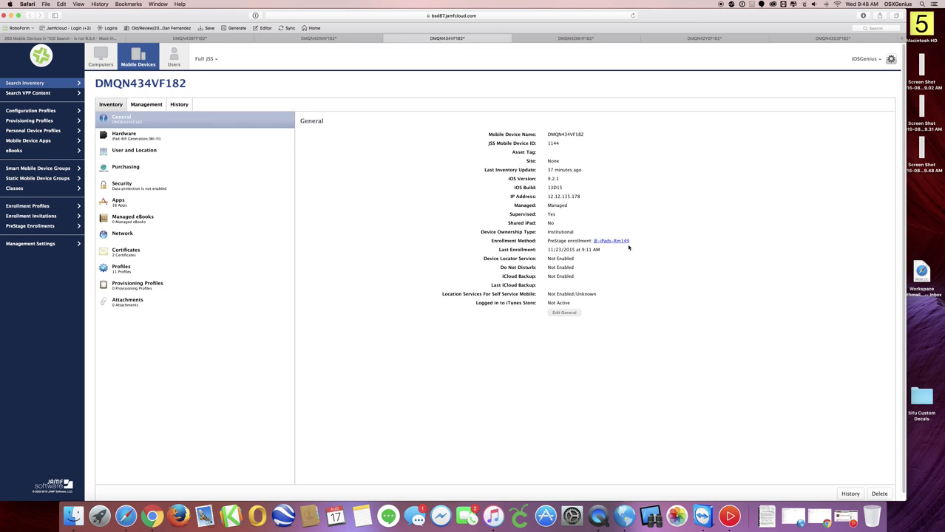
pyautogui.moveTo(585, 135); pyautogui.dragTo(554, 134)
# List DMQN434VF182's 49 failed commands and highlight the ScheduleOSUpdate invalid MDM request error
pyautogui.click(179, 105)
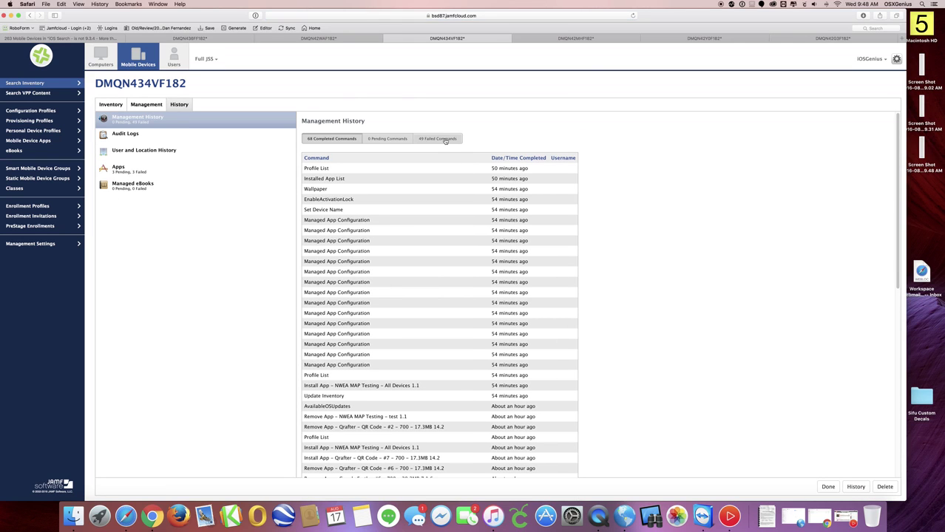
pyautogui.click(445, 140)
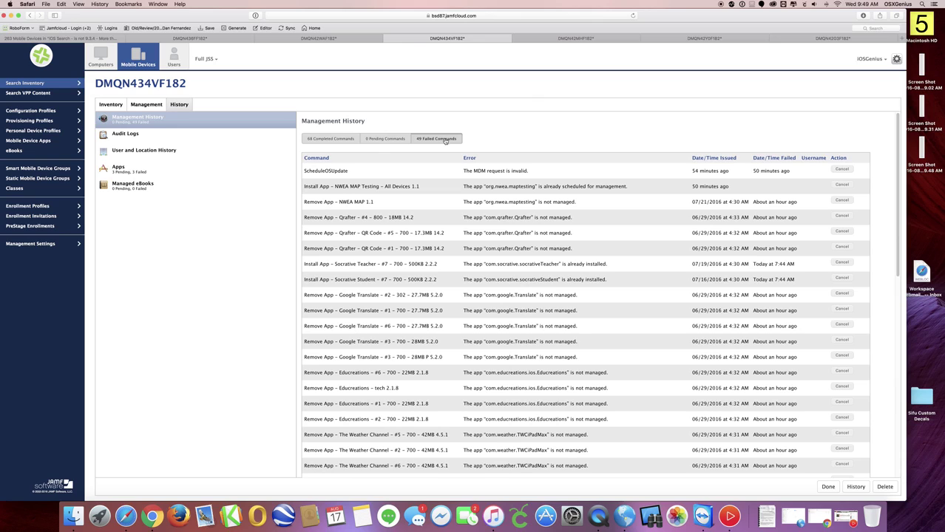
pyautogui.moveTo(305, 172); pyautogui.dragTo(354, 171)
pyautogui.moveTo(468, 171); pyautogui.dragTo(530, 172)
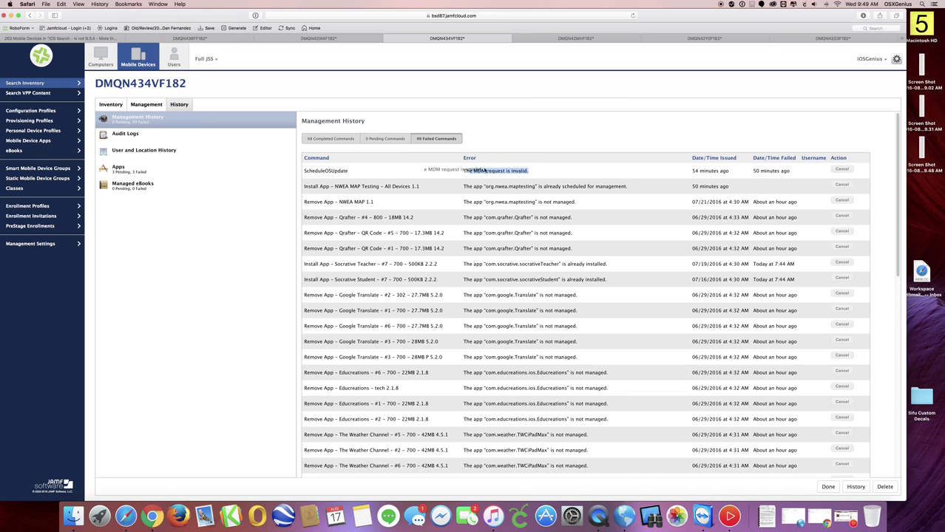
# Cancel the first twelve failures, including Google Translate, Educreations, Weather Channel and Pearson eText removals
pyautogui.click(847, 170)
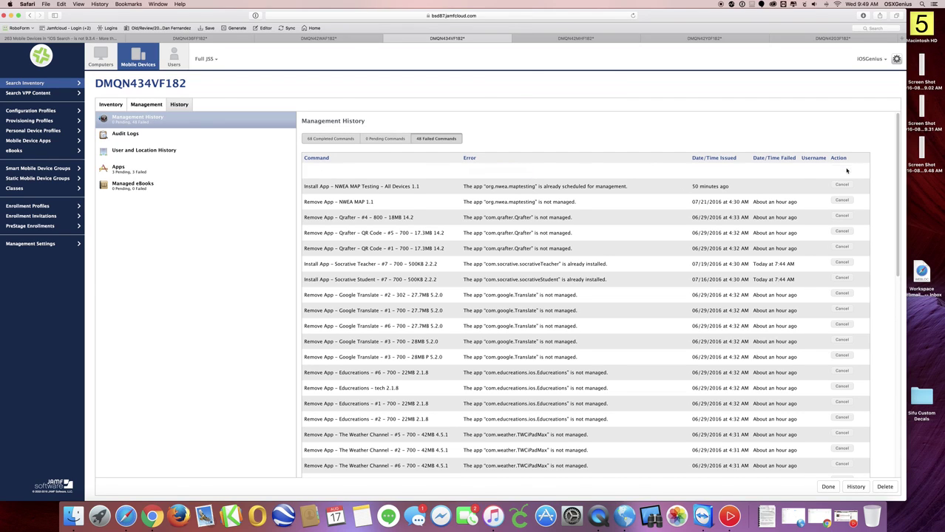
pyautogui.click(848, 170)
pyautogui.click(847, 170)
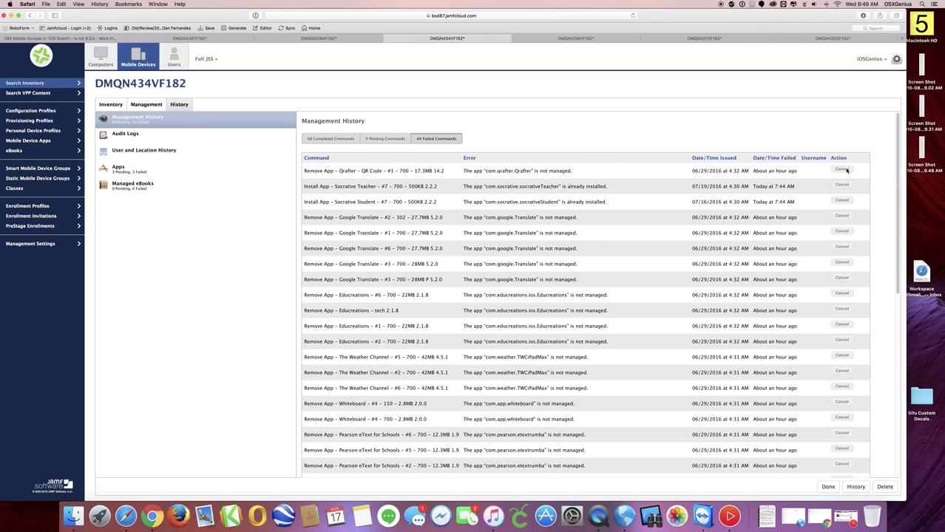
pyautogui.click(847, 170)
pyautogui.click(848, 170)
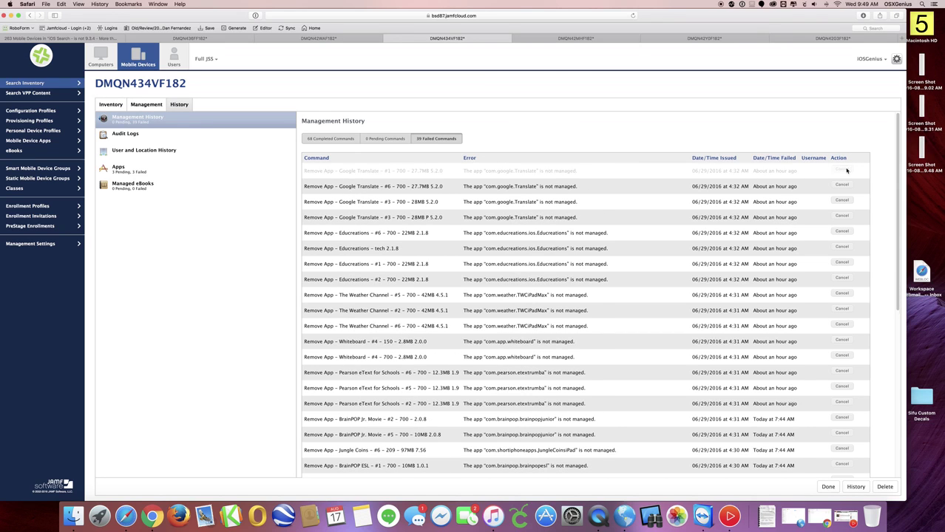
pyautogui.click(848, 170)
pyautogui.click(847, 170)
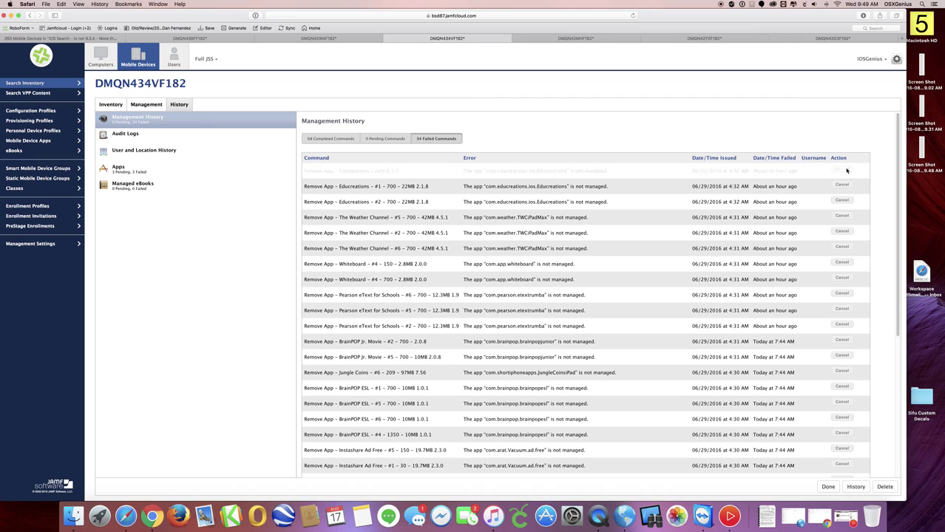
pyautogui.click(847, 170)
pyautogui.click(847, 171)
pyautogui.click(847, 170)
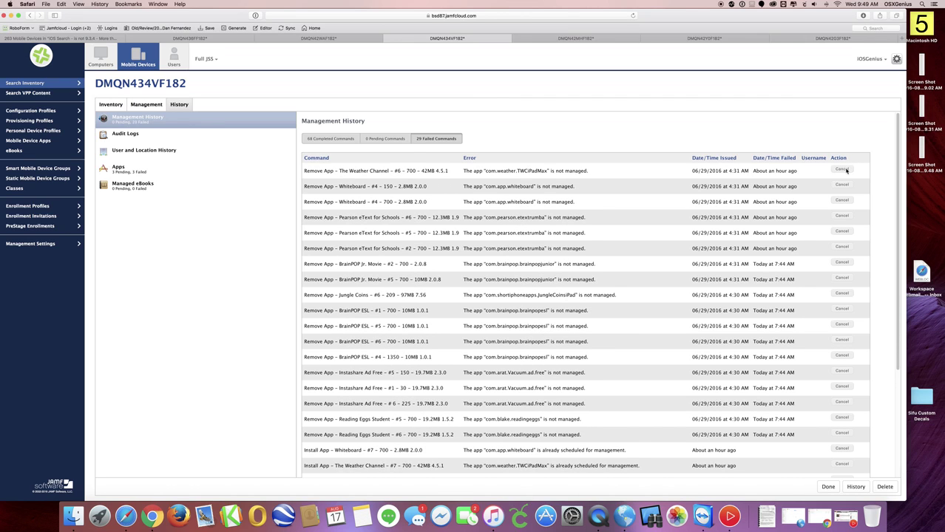
pyautogui.click(845, 170)
pyautogui.click(844, 171)
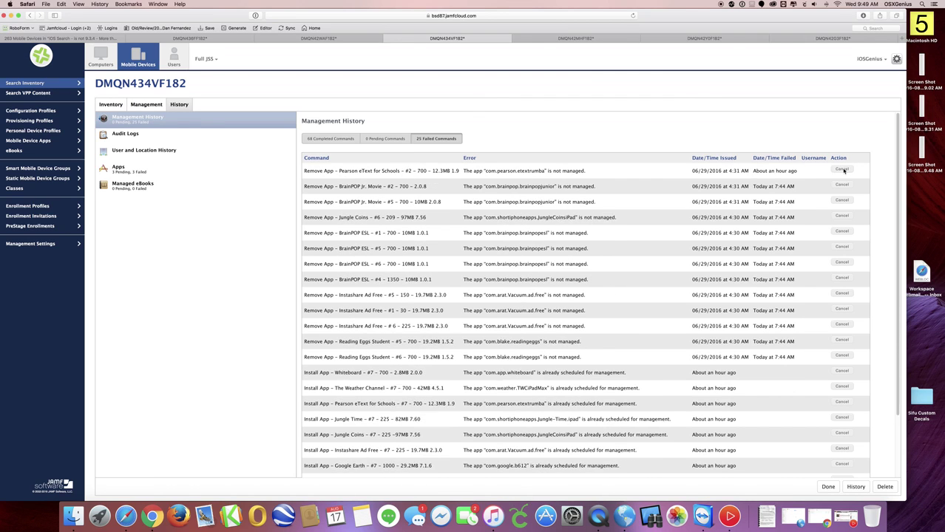
pyautogui.click(844, 170)
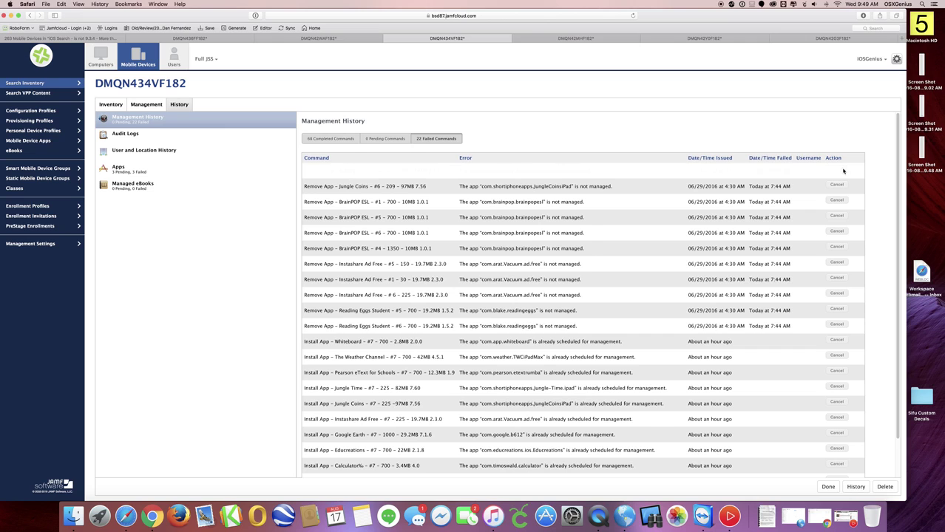
# Cancel the remaining failures, from Jungle Coins and BrainPOP ESL through the Google Translate install
pyautogui.click(843, 170)
pyautogui.click(843, 171)
pyautogui.click(840, 170)
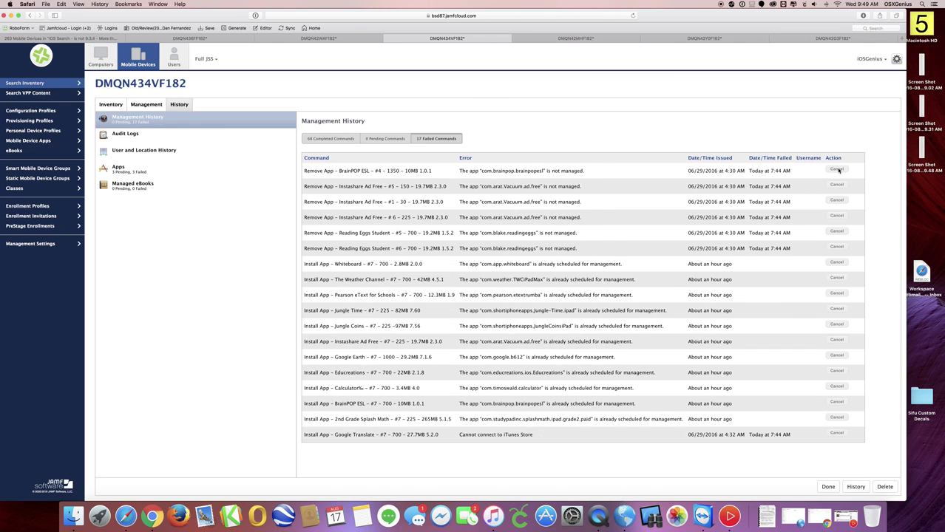
pyautogui.click(839, 170)
pyautogui.click(839, 170)
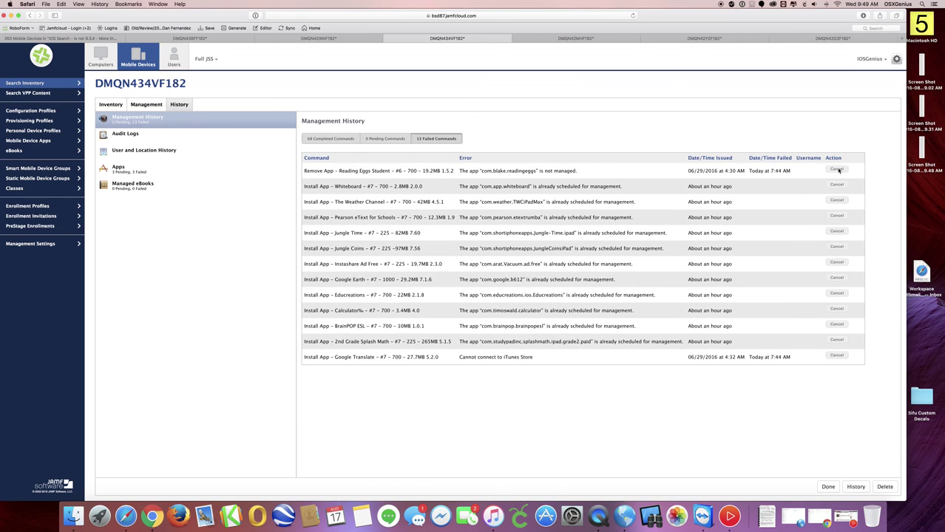
pyautogui.click(838, 170)
pyautogui.click(838, 170)
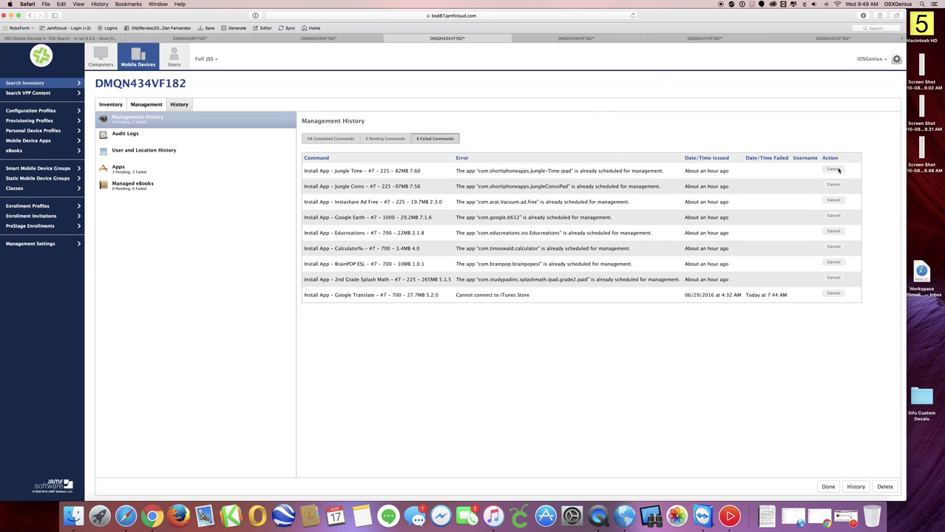
pyautogui.click(838, 171)
pyautogui.click(837, 170)
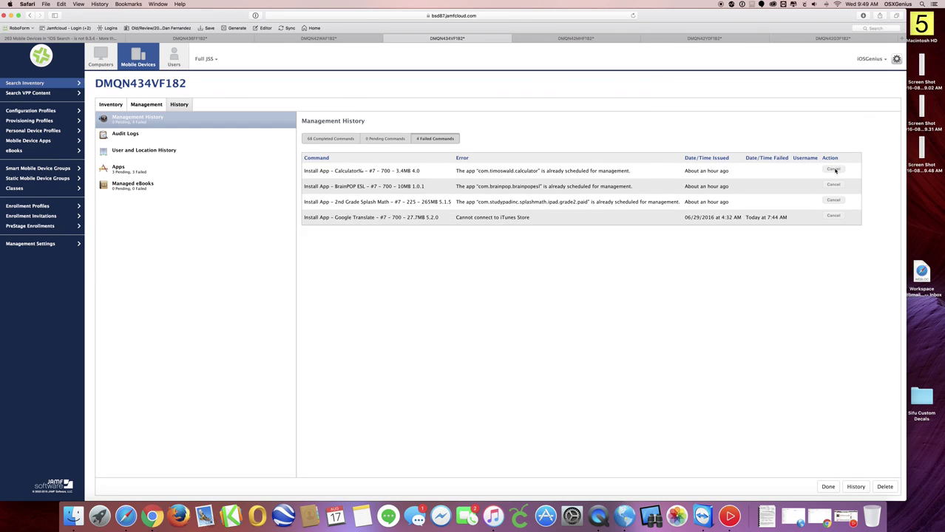
pyautogui.click(835, 170)
pyautogui.click(834, 170)
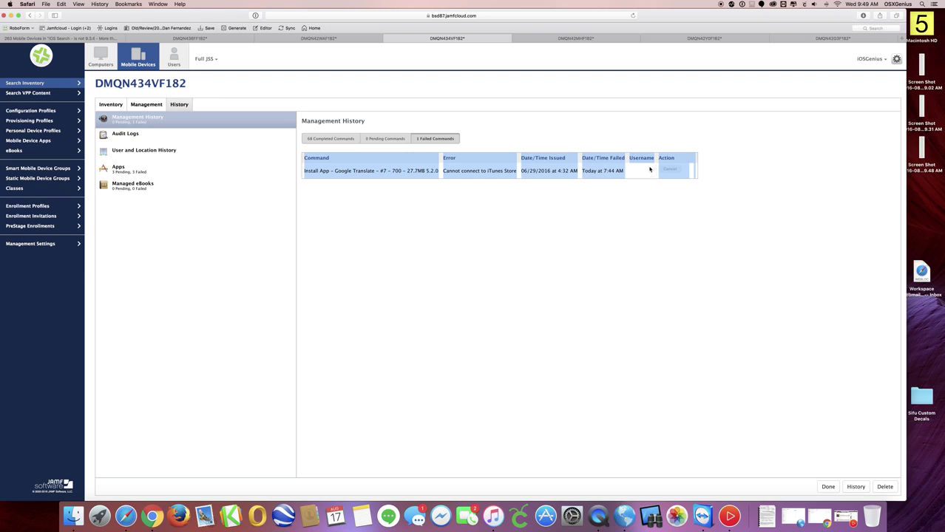
pyautogui.click(673, 169)
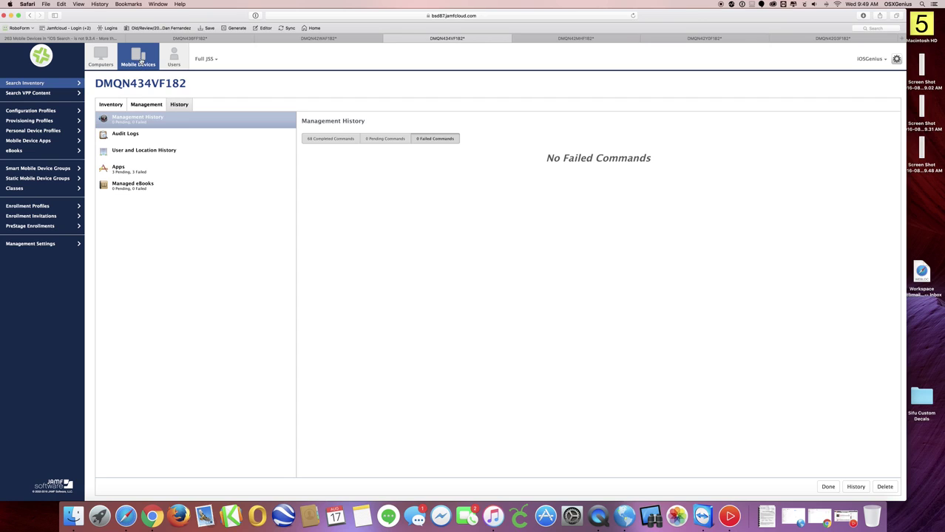
# Run the 'iOS Search - is not 9.3.4 - More than 51%' search and start a mass action on its 263 devices
pyautogui.click(140, 61)
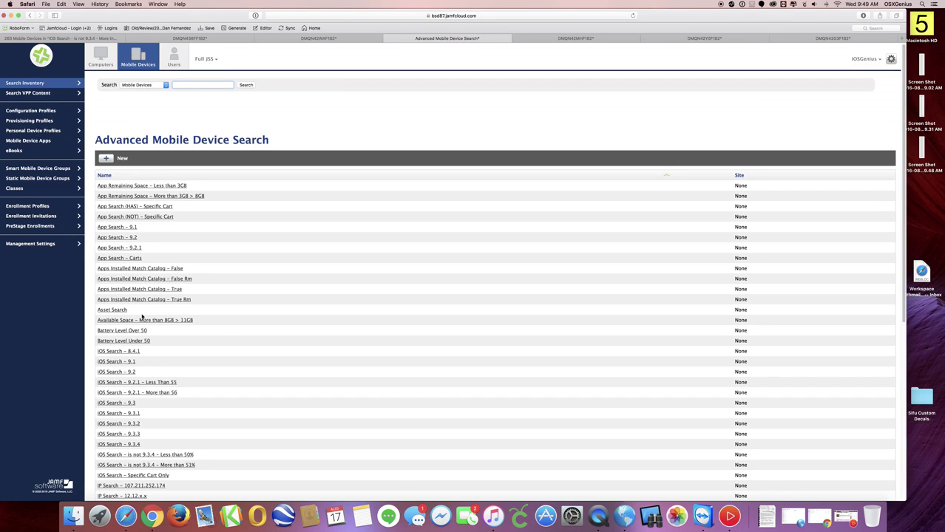
pyautogui.scroll(-3, 223, 390)
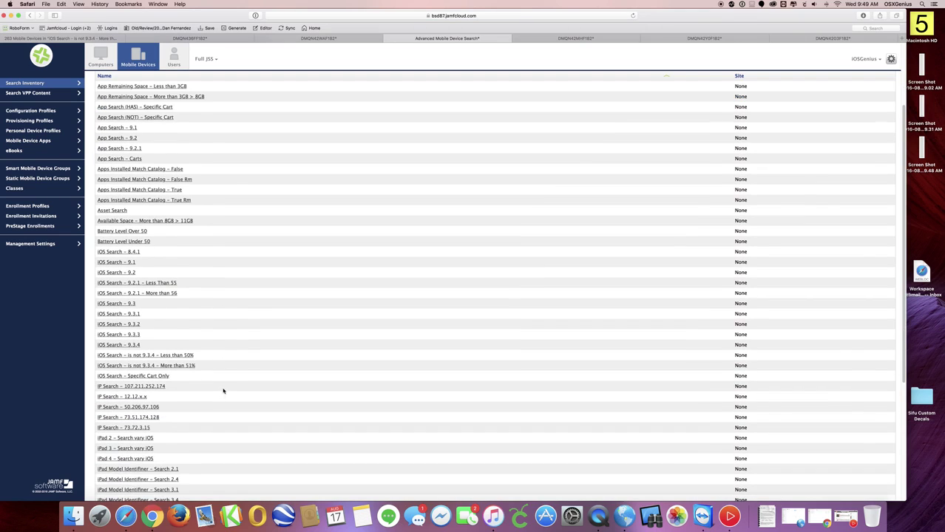
pyautogui.click(171, 365)
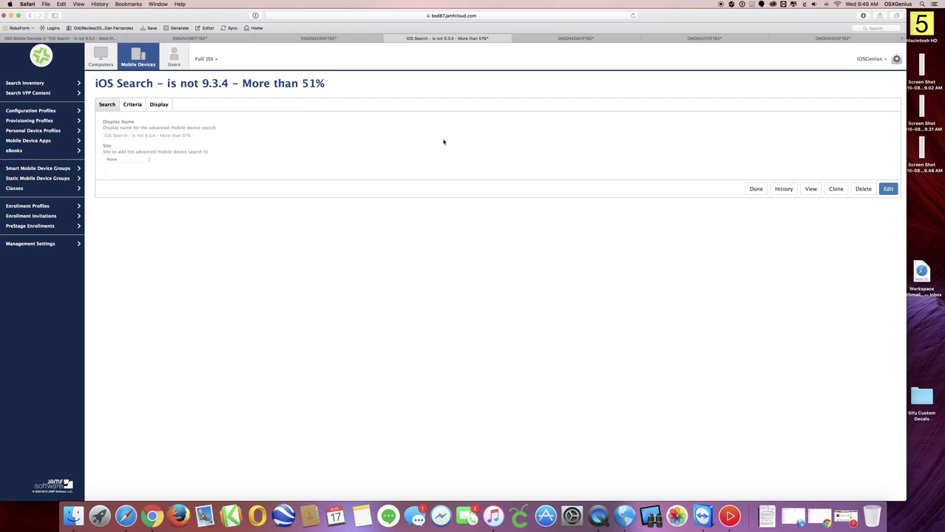
pyautogui.click(812, 189)
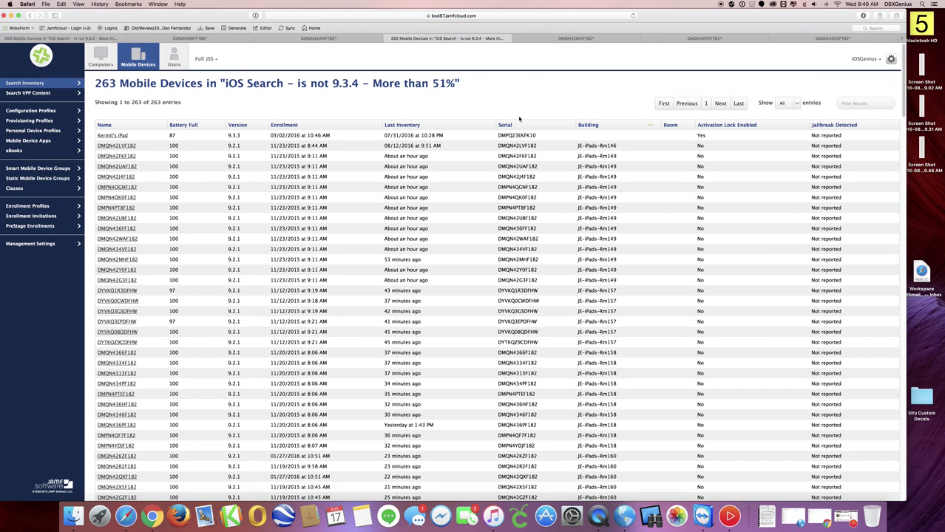
pyautogui.scroll(-20, 894, 181)
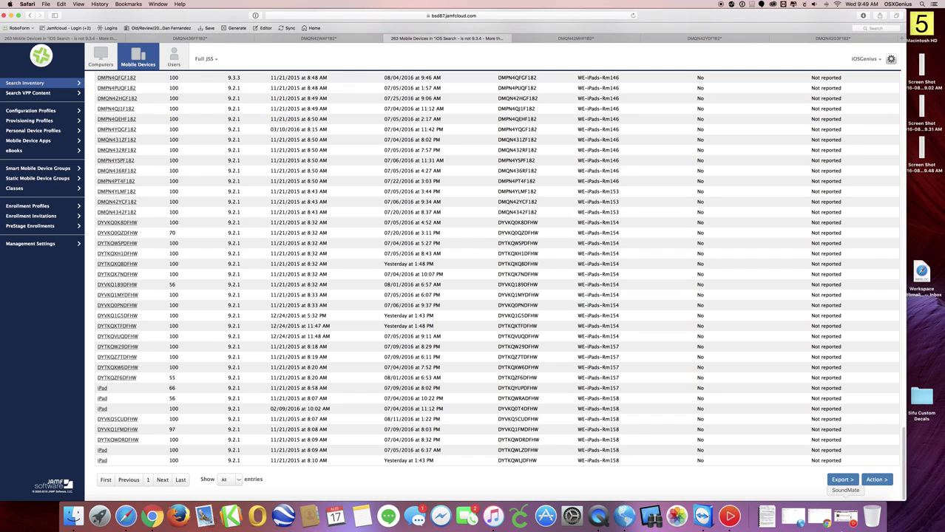
pyautogui.click(876, 480)
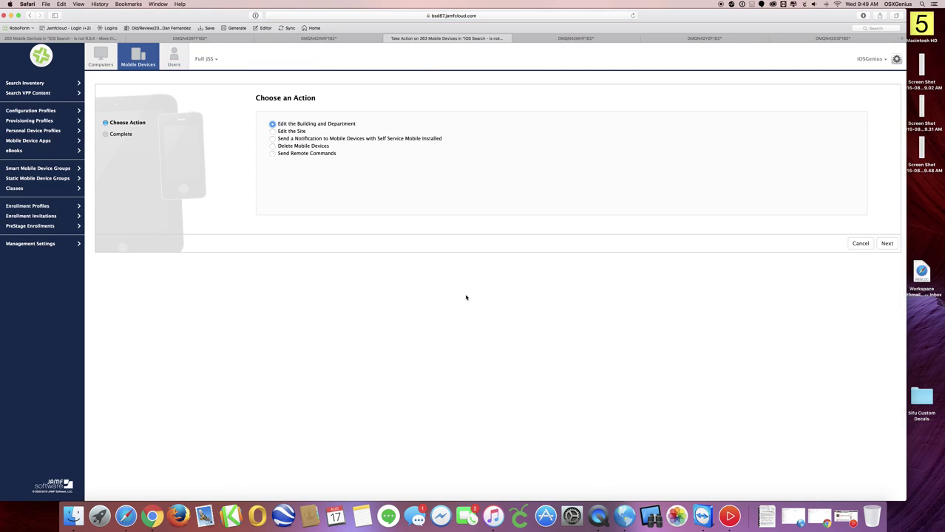
# Choose Send Remote Commands as the mass action and advance to the command choices
pyautogui.click(273, 153)
pyautogui.click(887, 244)
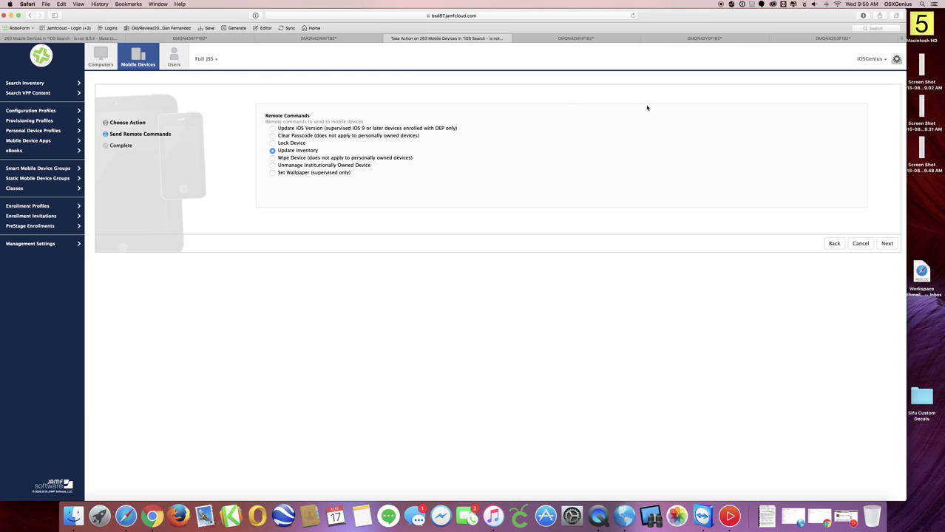
pyautogui.click(598, 517)
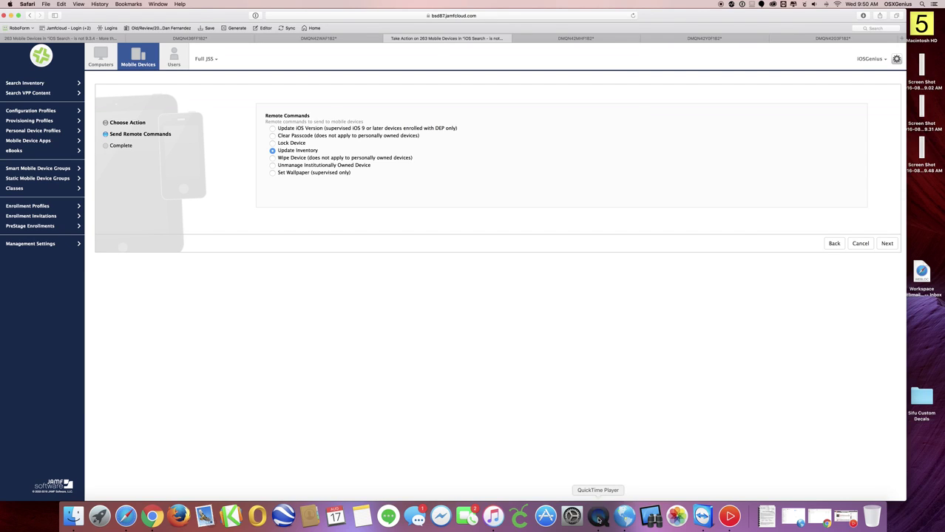